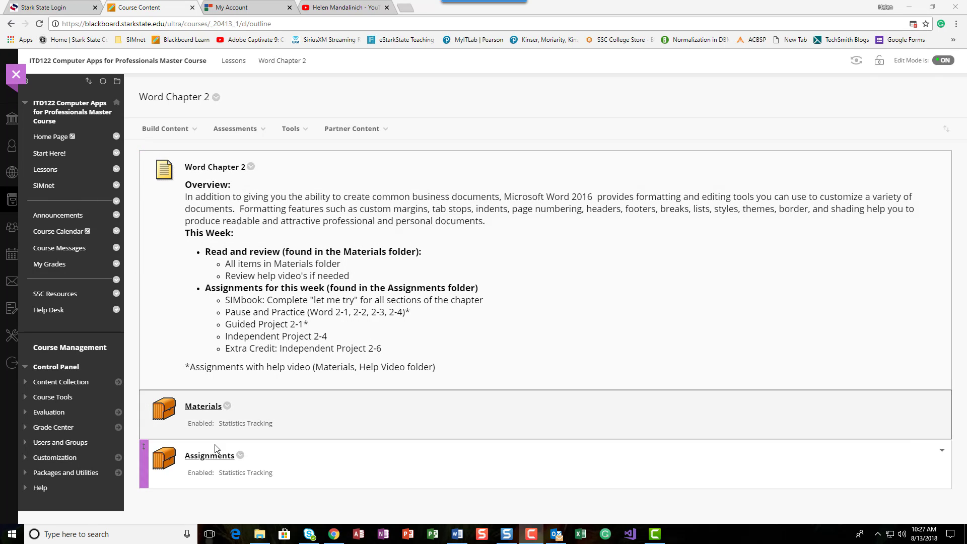
# Step: Download Resume-02.docx from the Blackboard Assignments folder and open it in Word
pyautogui.click(203, 459)
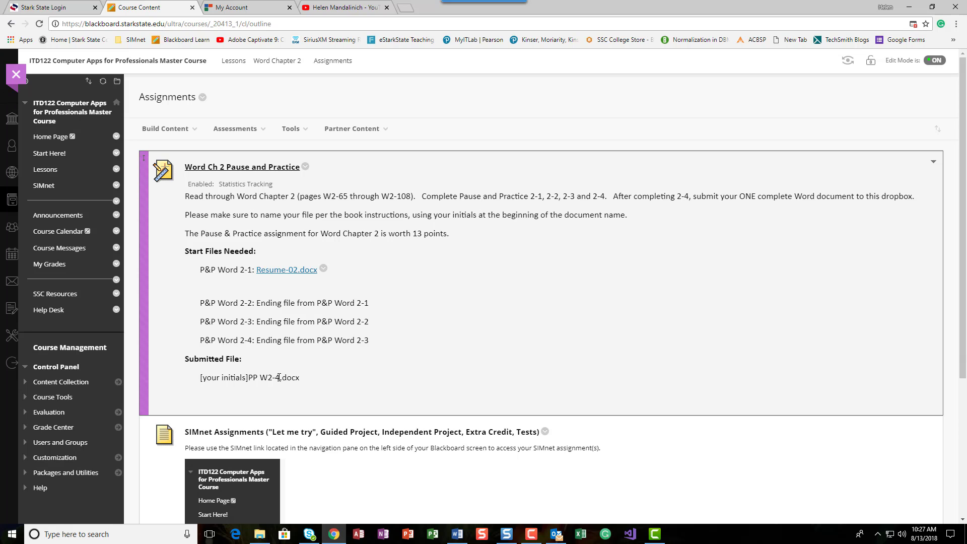
pyautogui.click(286, 271)
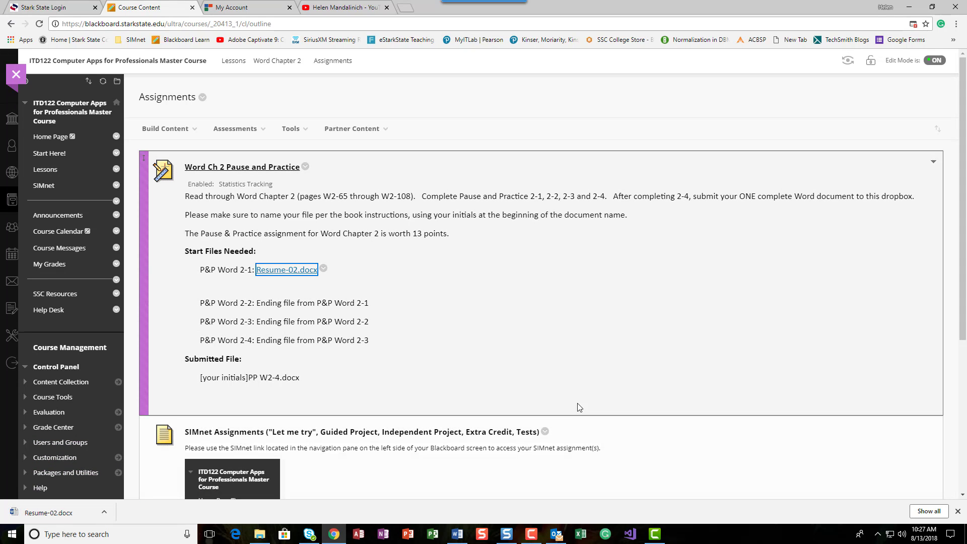
pyautogui.click(39, 518)
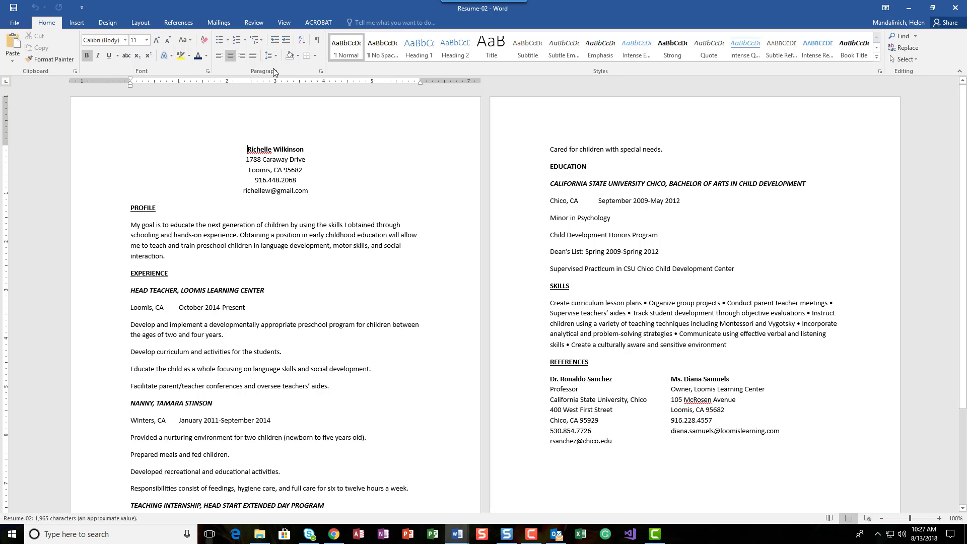
# Step: Save a copy of the resume named 'hjm PP W2-4' in the CamtasiaMovies folder
pyautogui.click(14, 23)
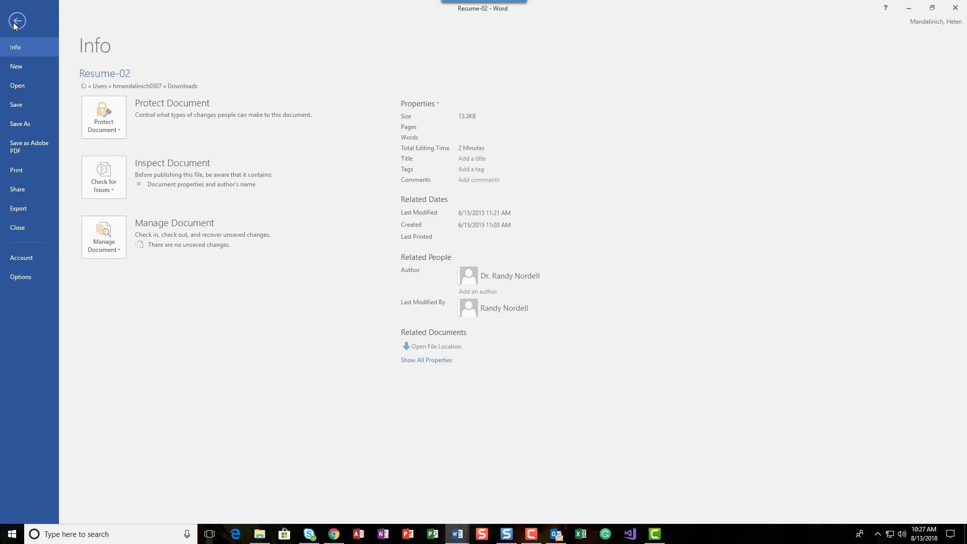
pyautogui.click(30, 125)
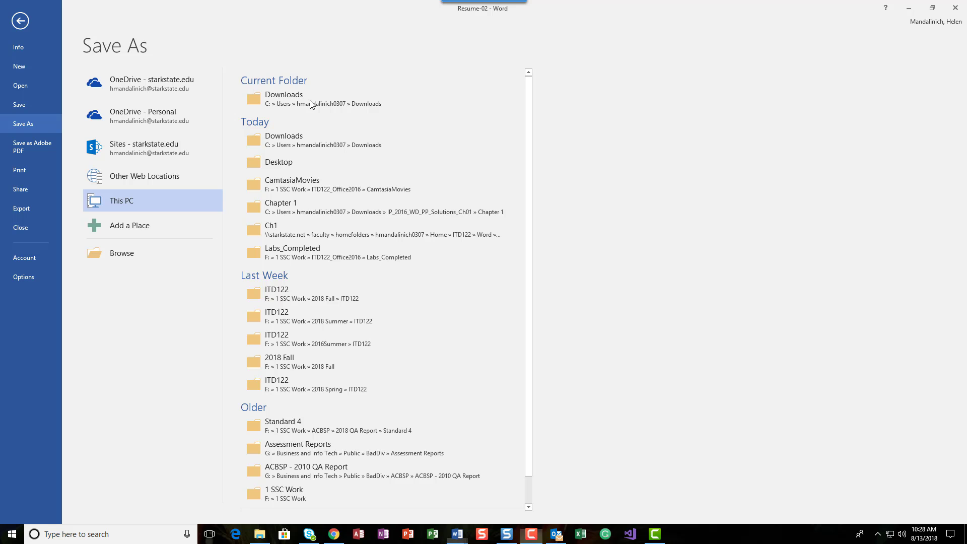
pyautogui.click(301, 180)
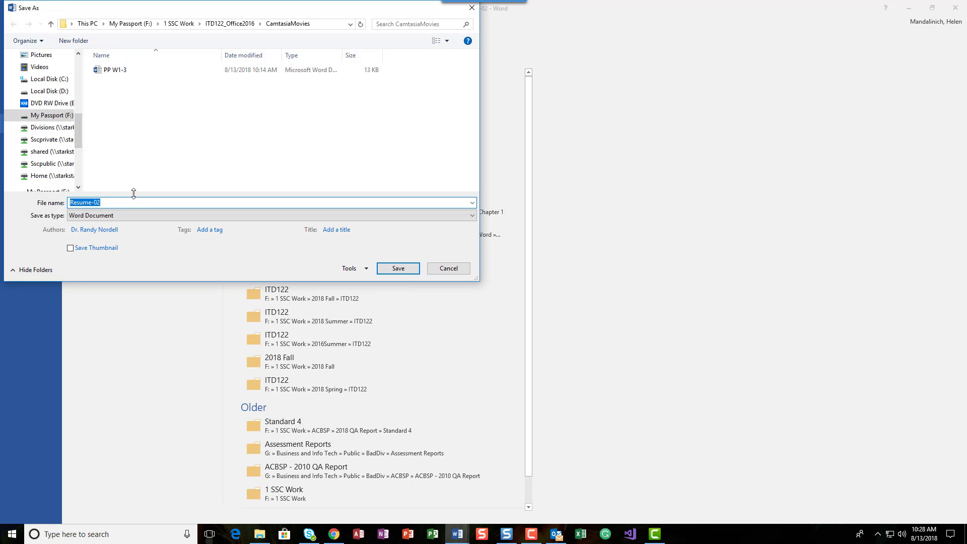
pyautogui.write('hjm PP W2-4')
pyautogui.click(398, 268)
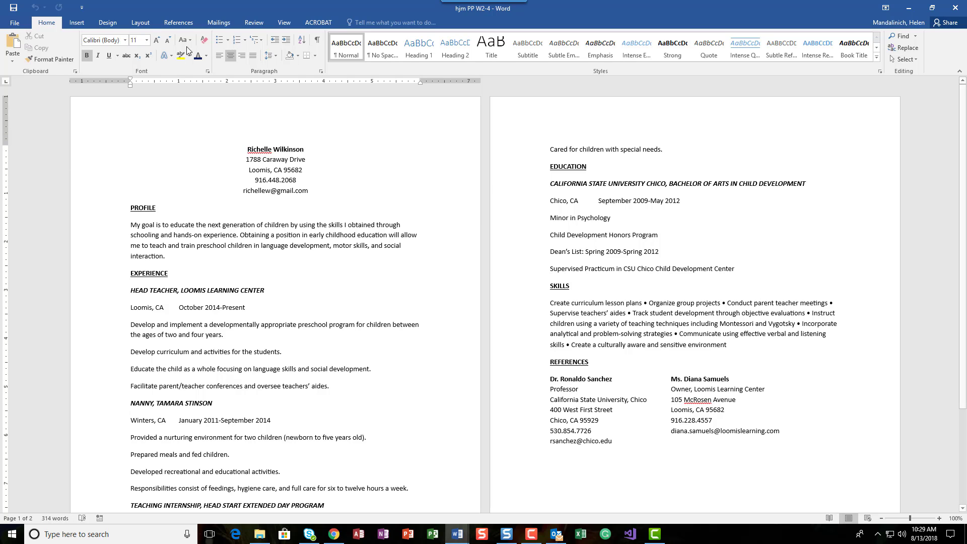
# Step: Show the Layout tab's Margins gallery with Normal, Narrow, Moderate and Wide presets
pyautogui.click(146, 22)
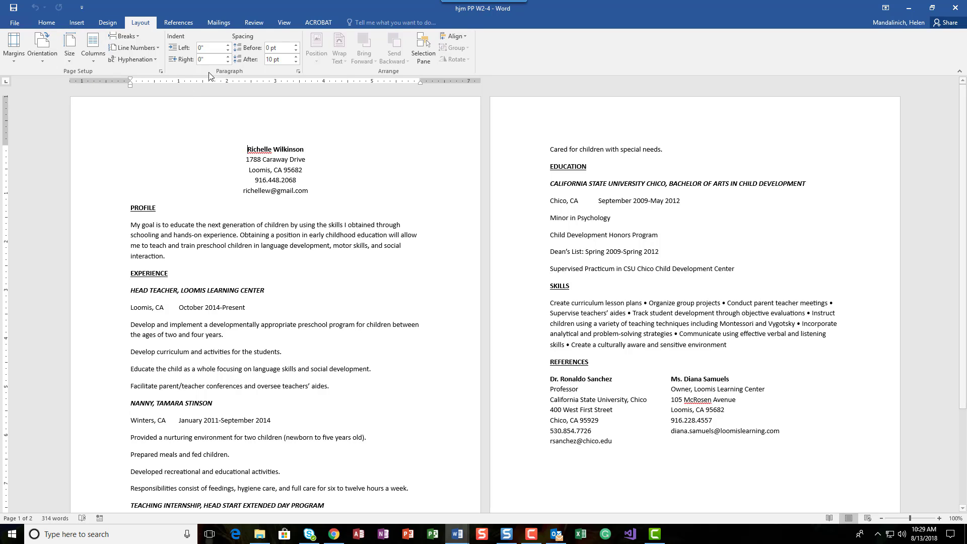
pyautogui.click(49, 23)
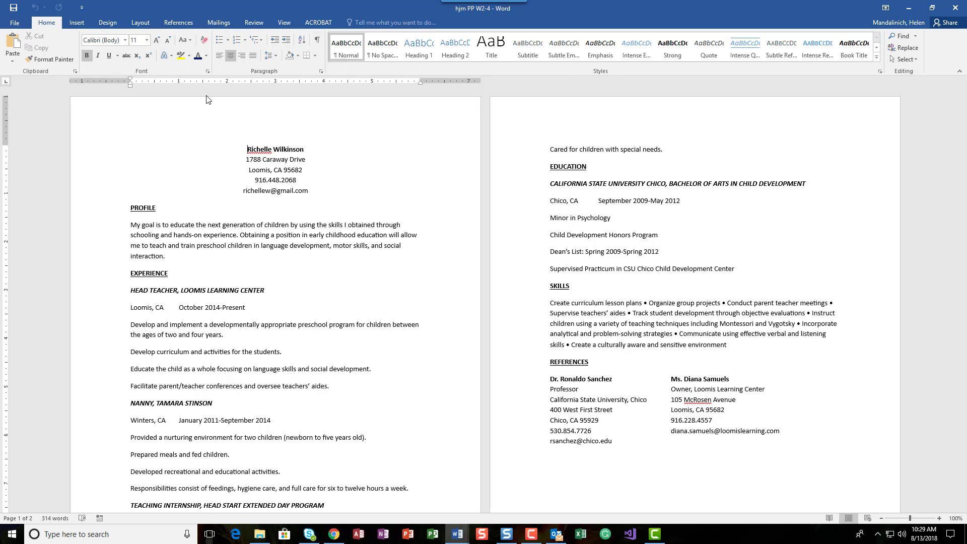
pyautogui.click(141, 23)
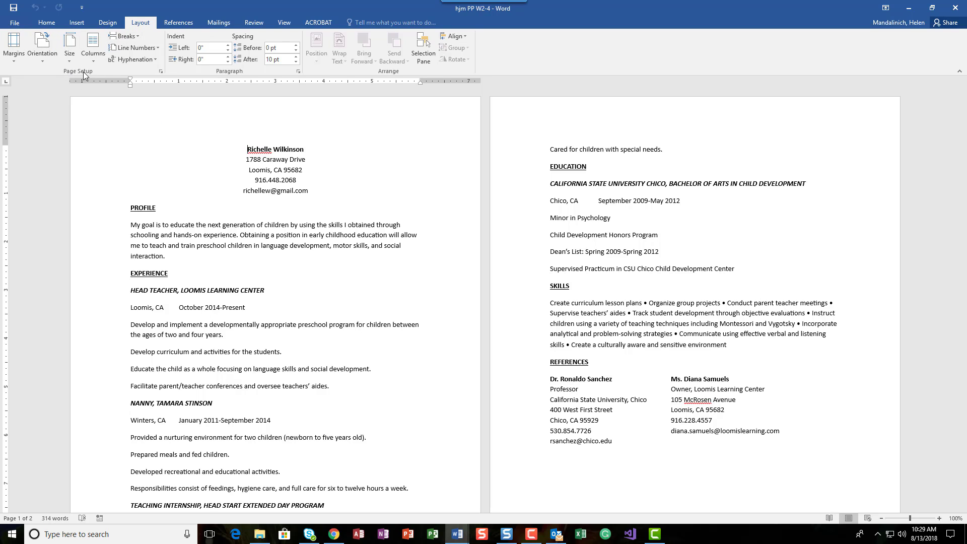
pyautogui.click(19, 46)
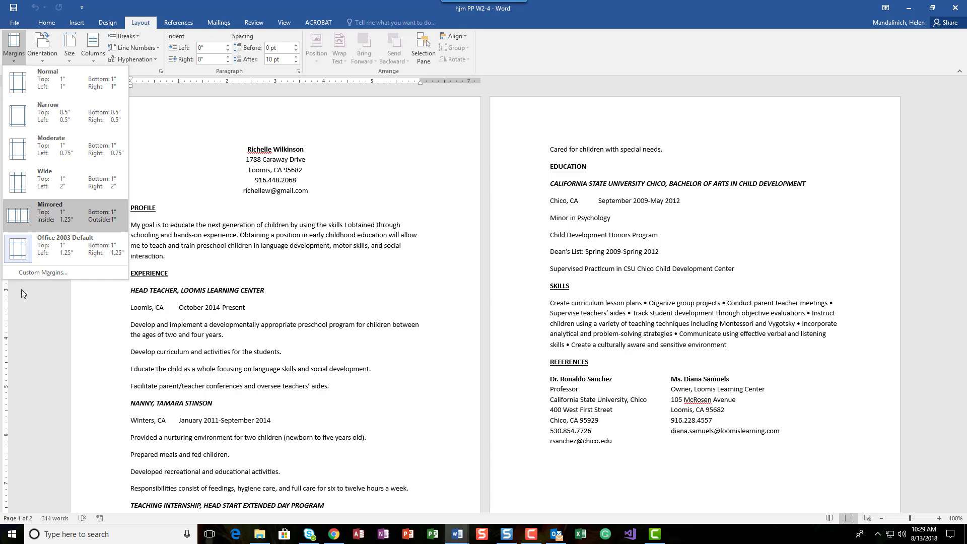
# Step: Use Custom Margins to set top and bottom to 0.75" and left and right to 1"
pyautogui.click(30, 273)
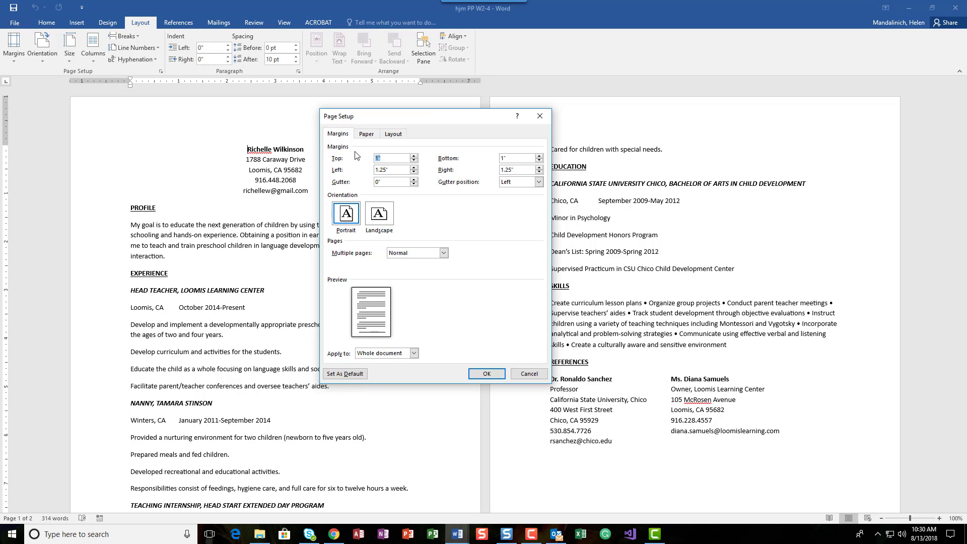
pyautogui.write('.75')
pyautogui.doubleClick(512, 159)
pyautogui.write('.')
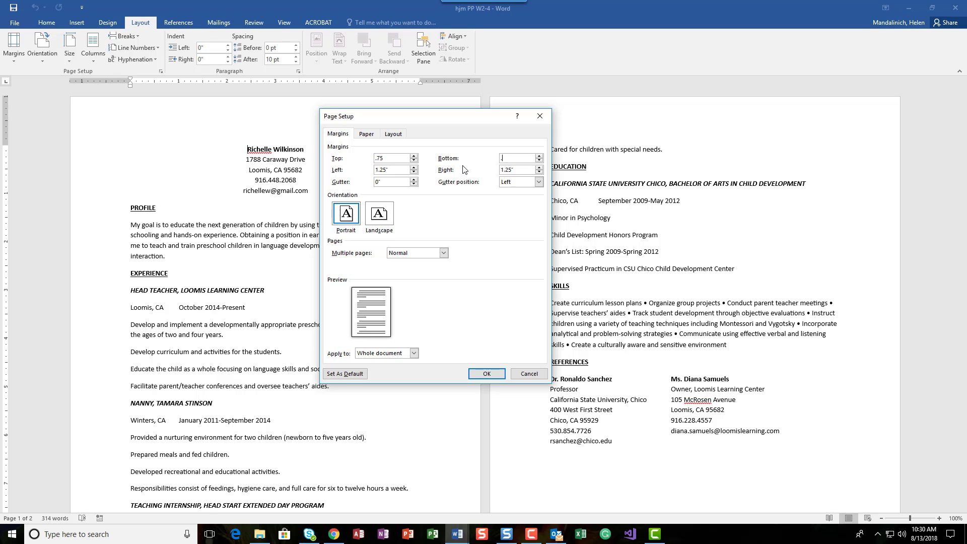
pyautogui.write('75')
pyautogui.click(413, 173)
pyautogui.click(540, 172)
pyautogui.click(491, 374)
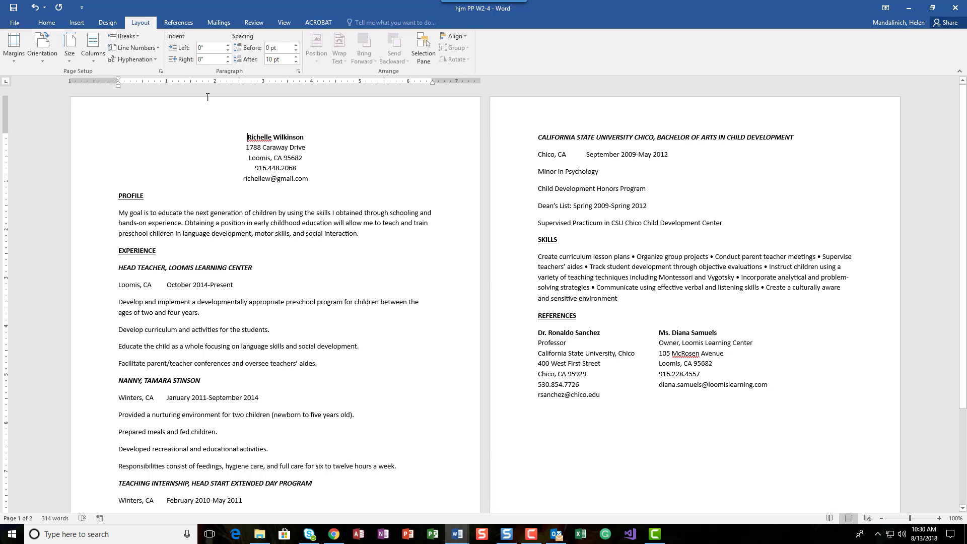
pyautogui.click(284, 23)
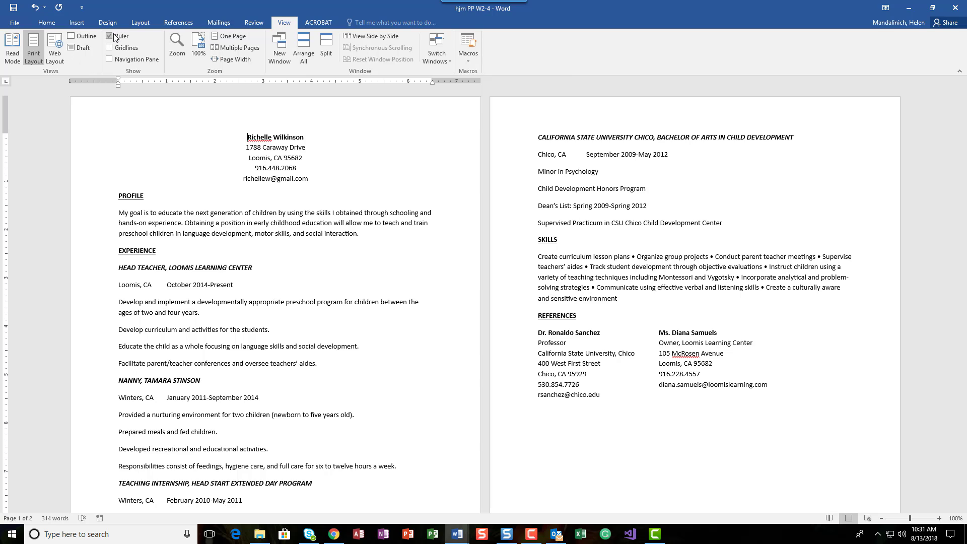
pyautogui.click(47, 22)
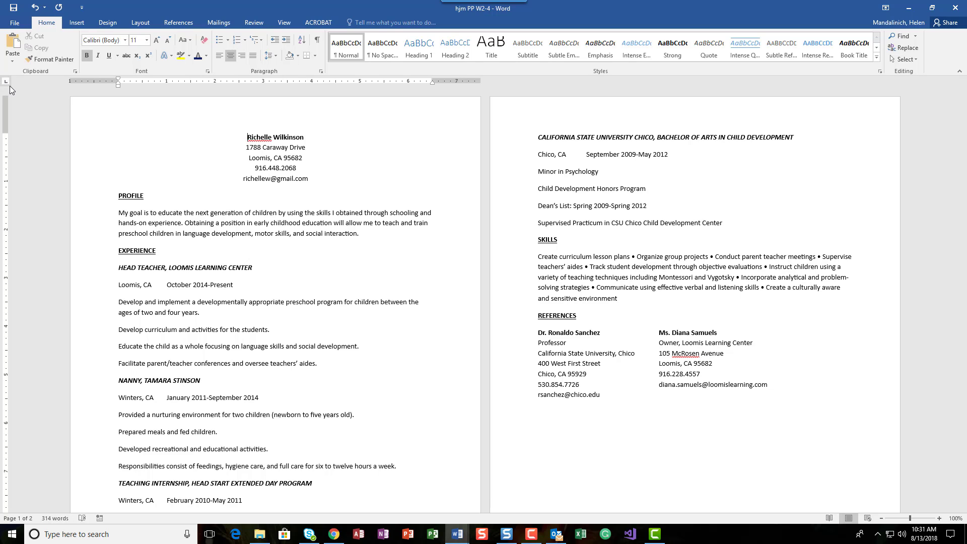
# Step: Create a new blank Word document
pyautogui.click(123, 210)
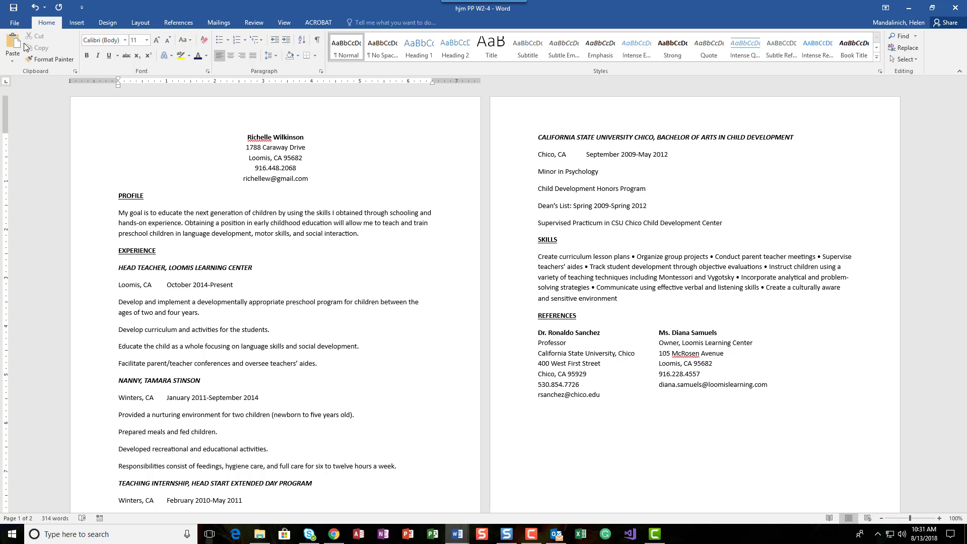
pyautogui.click(14, 23)
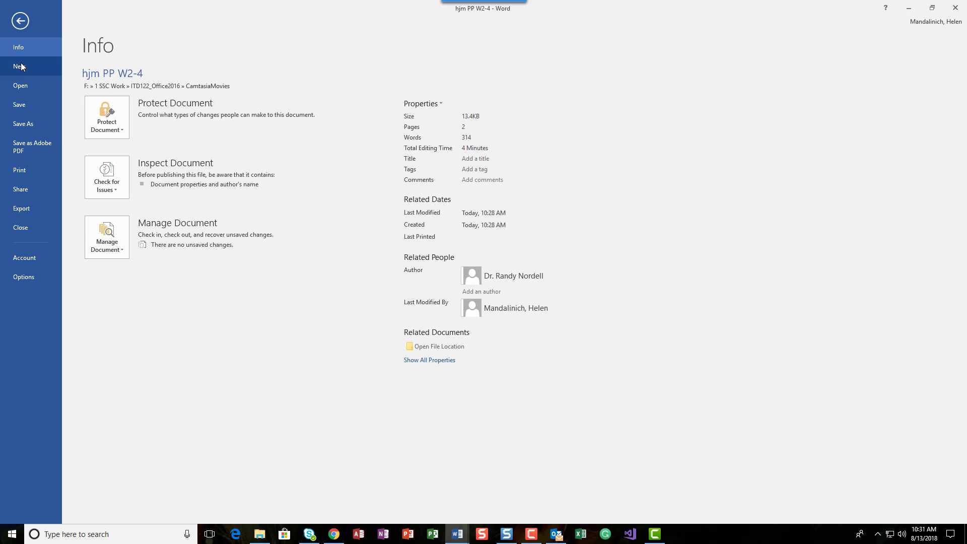
pyautogui.click(19, 66)
pyautogui.click(139, 171)
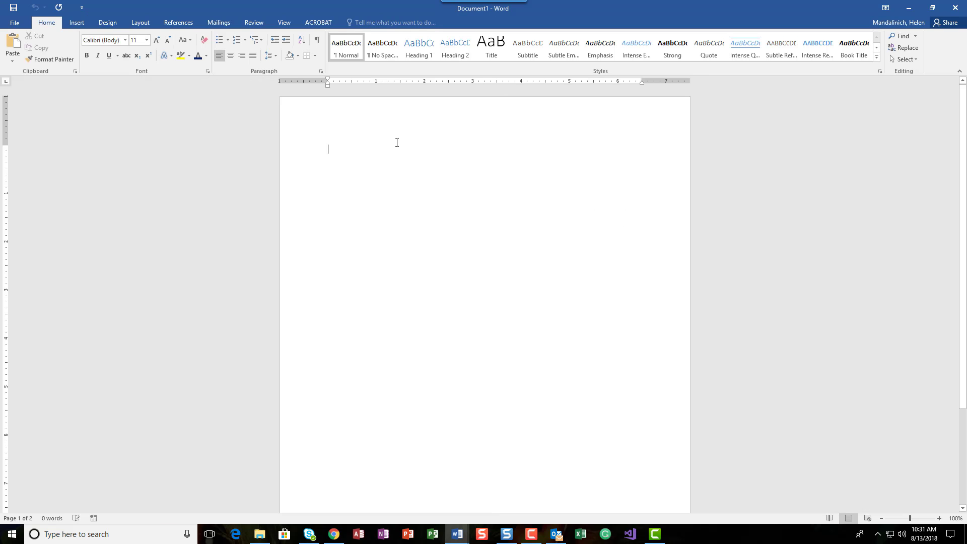
# Step: Set a 1-inch left tab stop and type two practice lines aligned to it
pyautogui.click(376, 81)
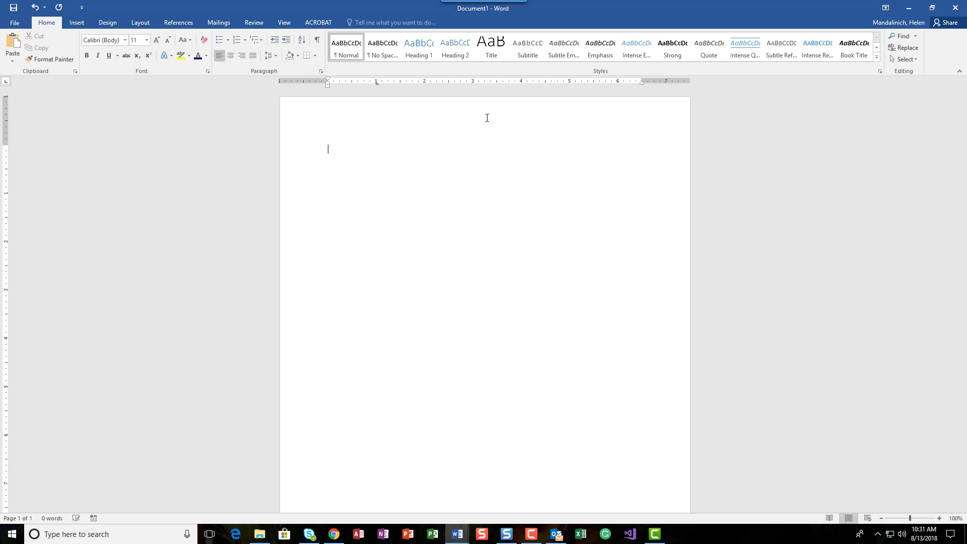
pyautogui.press('Tab')
pyautogui.write('Sakdfj skladfj klsadfklsadfj')
pyautogui.press('Return')
pyautogui.write('Sakldf jklsadfj skaldfj skldf sc')
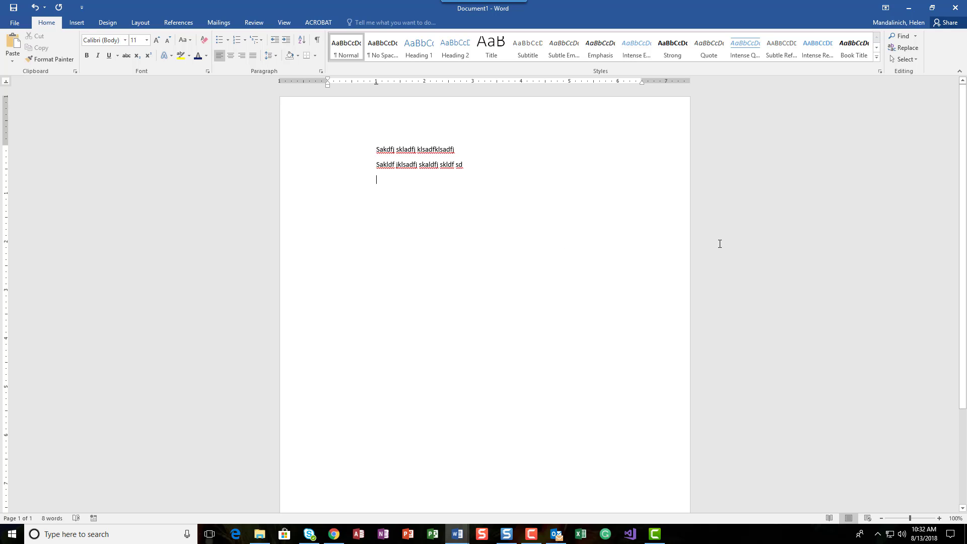
# Step: Type three more lines of practice text, correcting a typo
pyautogui.write('Kslasdk sa')
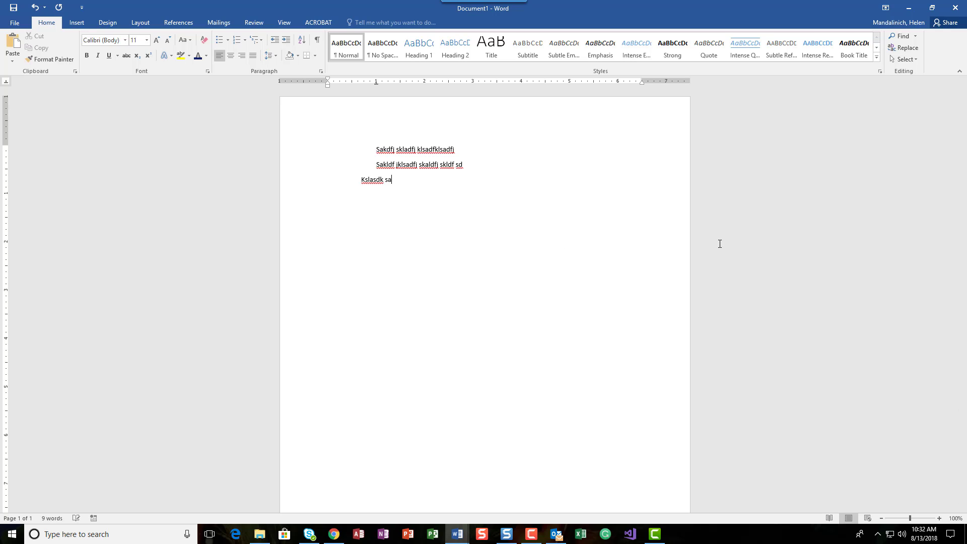
pyautogui.write('dflkj sdflksdf')
pyautogui.press('Return')
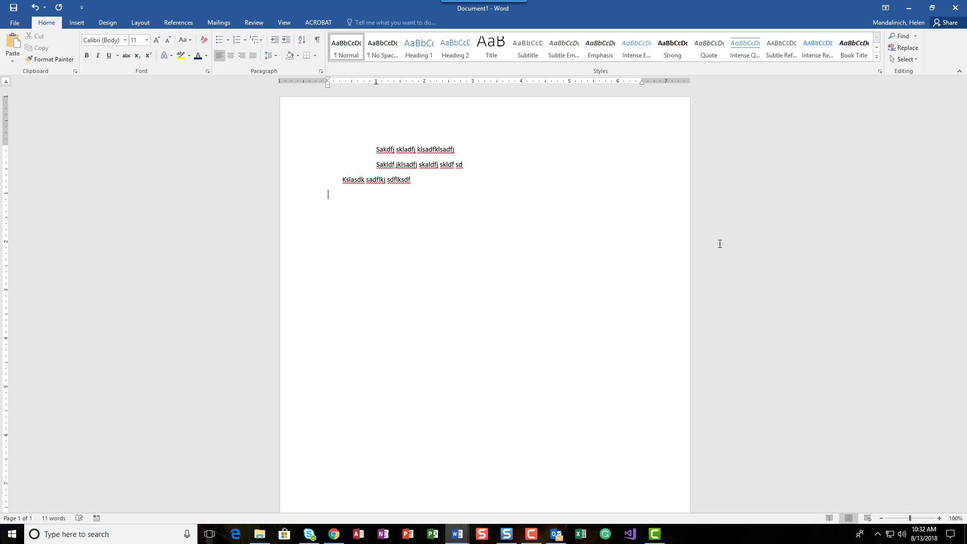
pyautogui.write('Salfjksdfljsda')
pyautogui.press('Return')
pyautogui.write('Salfdjsadfkljsa fd sldkfj sadkfj sadfk')
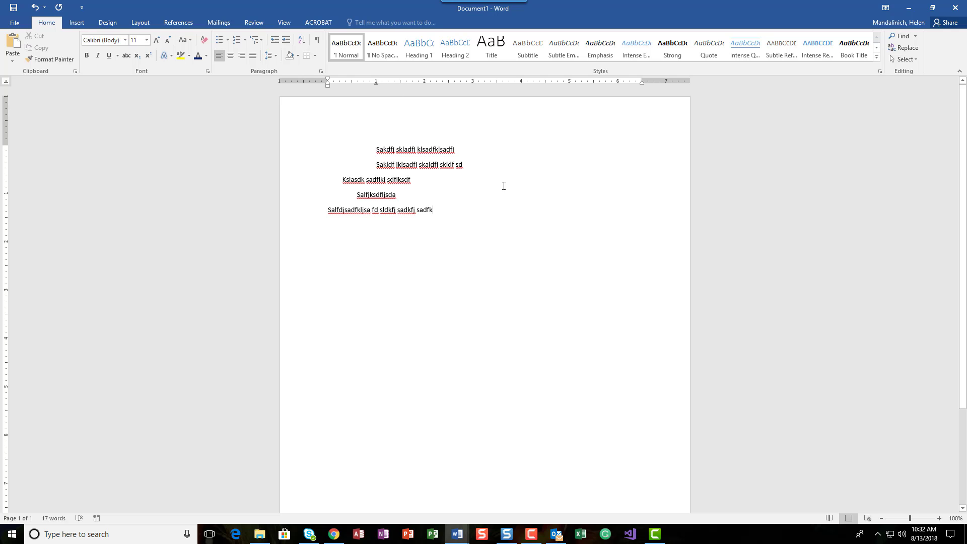
pyautogui.press('Return')
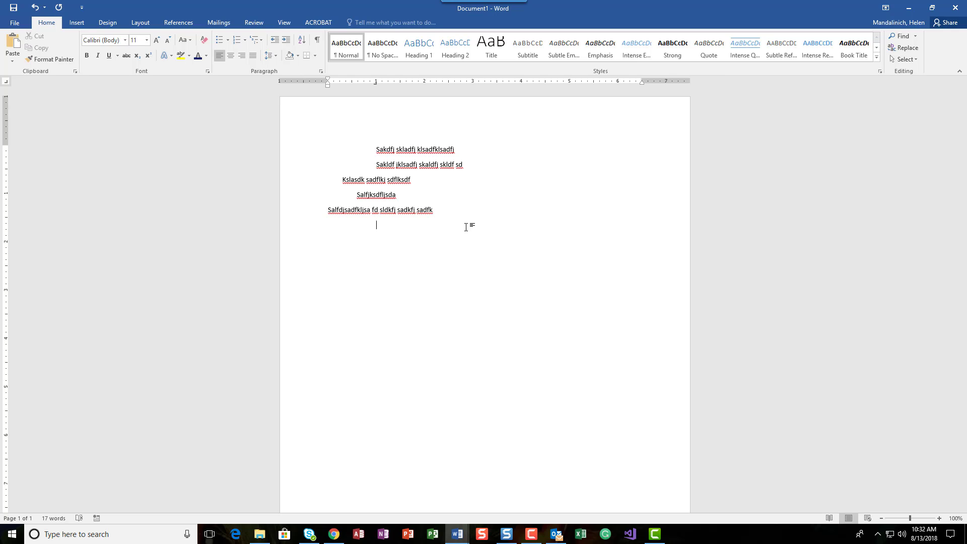
pyautogui.write('Safklsd saddf ssdfd')
pyautogui.press('BackSpace')
pyautogui.press('BackSpace')
pyautogui.press('BackSpace')
pyautogui.press('BackSpace')
pyautogui.write('sdf')
pyautogui.press('Return')
# Step: Add a tabbed practice line and fix the extra letters on the line above
pyautogui.write('sadfk')
pyautogui.press('BackSpace')
pyautogui.press('BackSpace')
pyautogui.press('BackSpace')
pyautogui.press('BackSpace')
pyautogui.press('BackSpace')
pyautogui.press('Tab')
pyautogui.write('sdlsd lsdf')
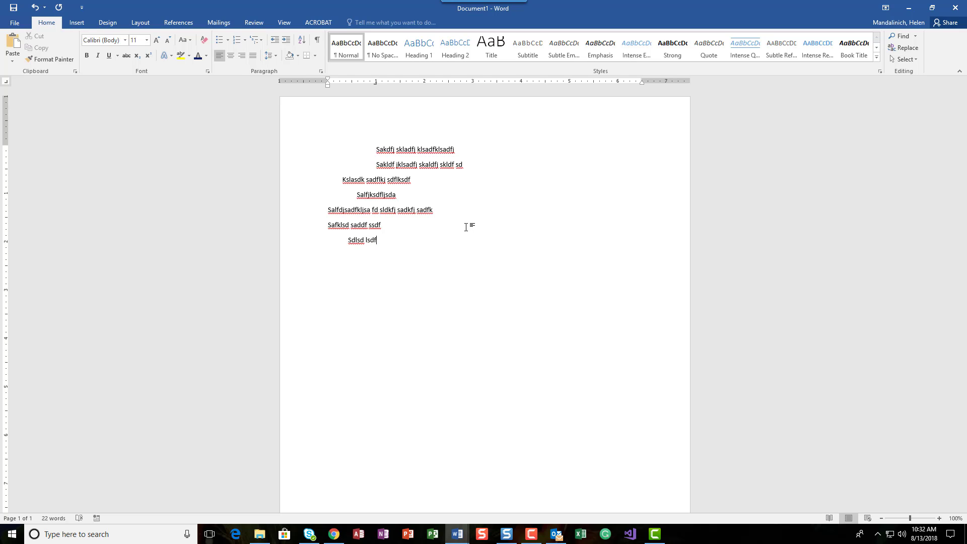
pyautogui.press('Up')
pyautogui.press('BackSpace')
pyautogui.press('BackSpace')
pyautogui.press('BackSpace')
pyautogui.write('Sadflk j')
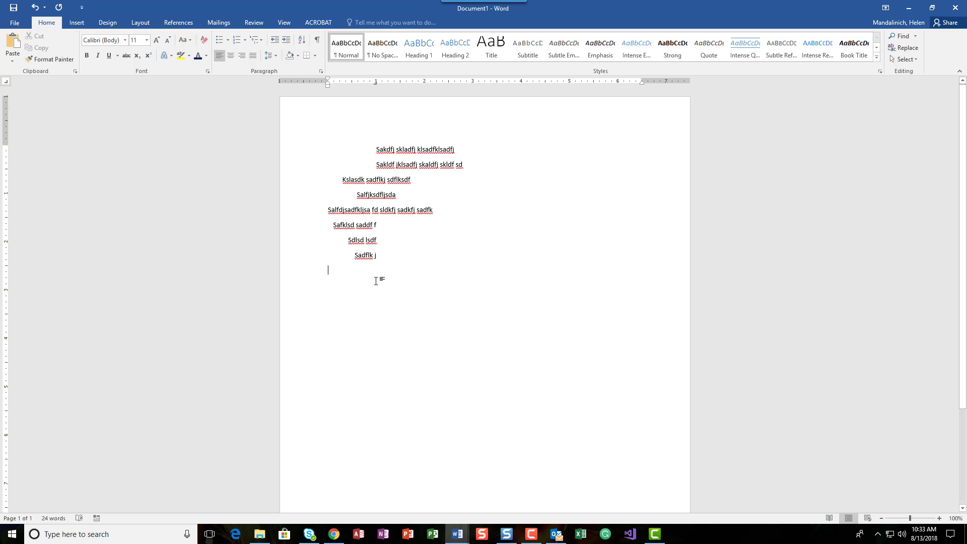
# Step: Enter 100.50, 1000.00 and 1.75 on new lines, aligned at a decimal tab
pyautogui.press('Return')
pyautogui.press('Tab')
pyautogui.write('100')
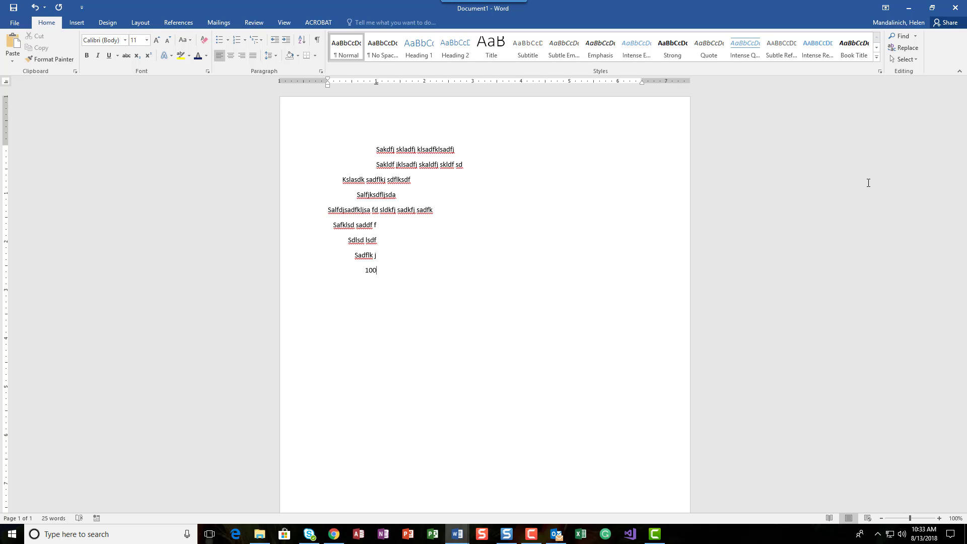
pyautogui.write('.50 ')
pyautogui.write('1000')
pyautogui.write('.00 ')
pyautogui.write('1.75')
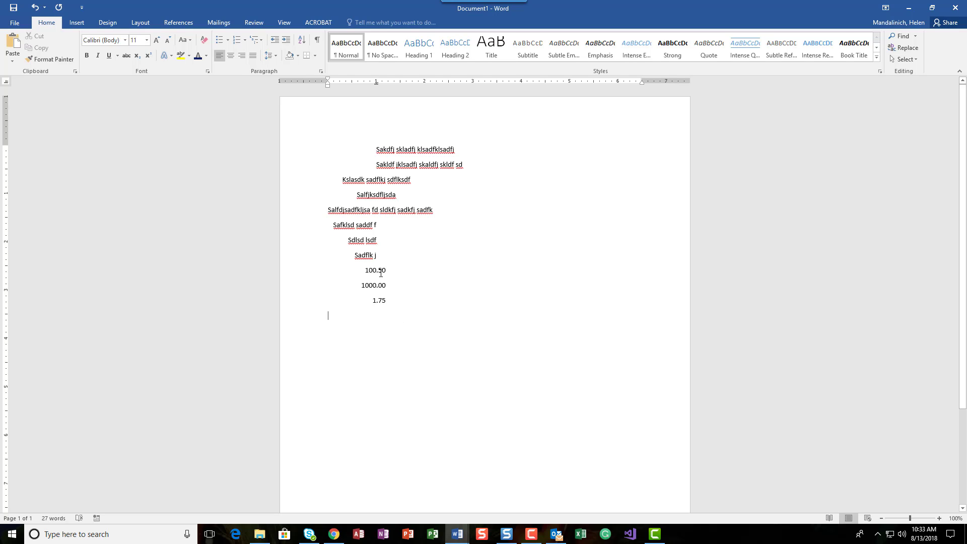
pyautogui.write('f')
pyautogui.write('f')
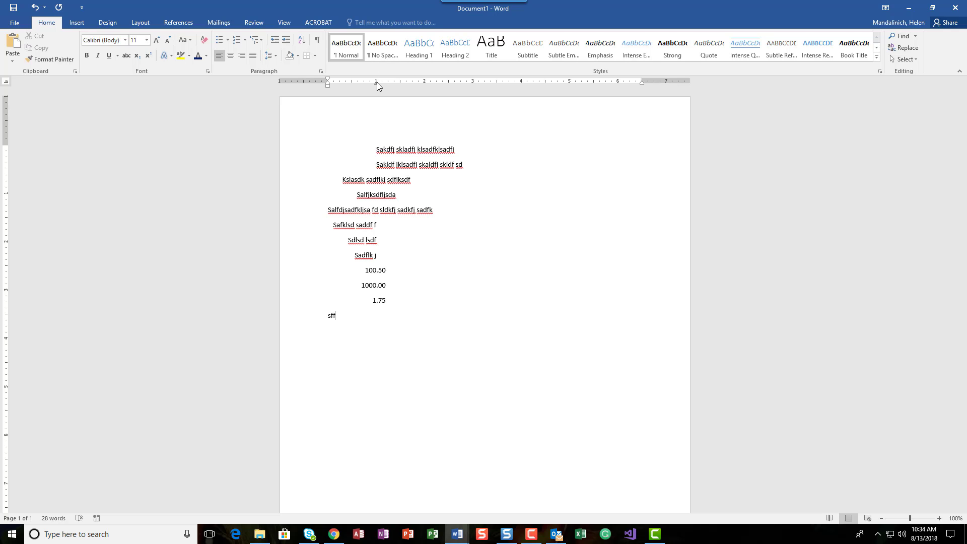
pyautogui.doubleClick(369, 196)
pyautogui.click(368, 196)
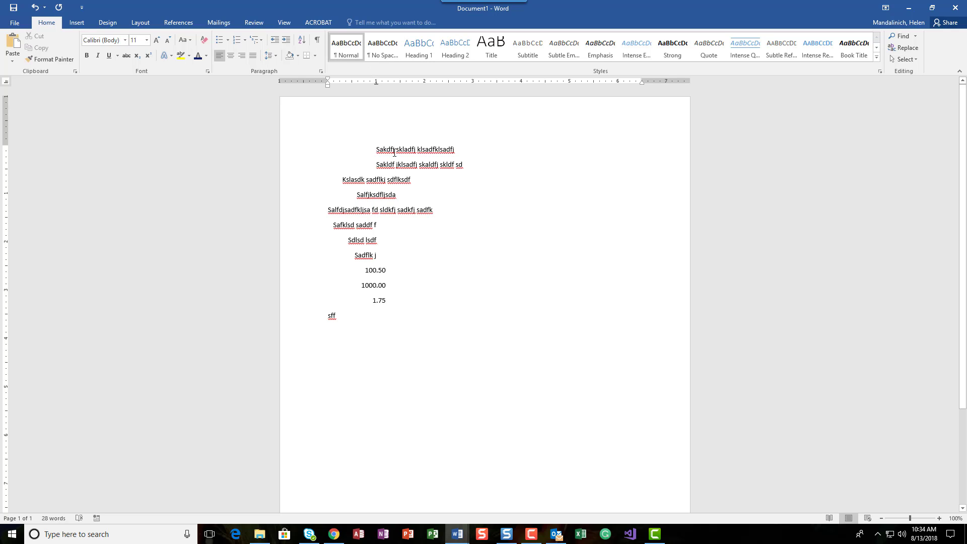
# Step: Give the 1-inch tab stop a dotted leader (Leader 2) and turn on Show/Hide ¶
pyautogui.doubleClick(376, 82)
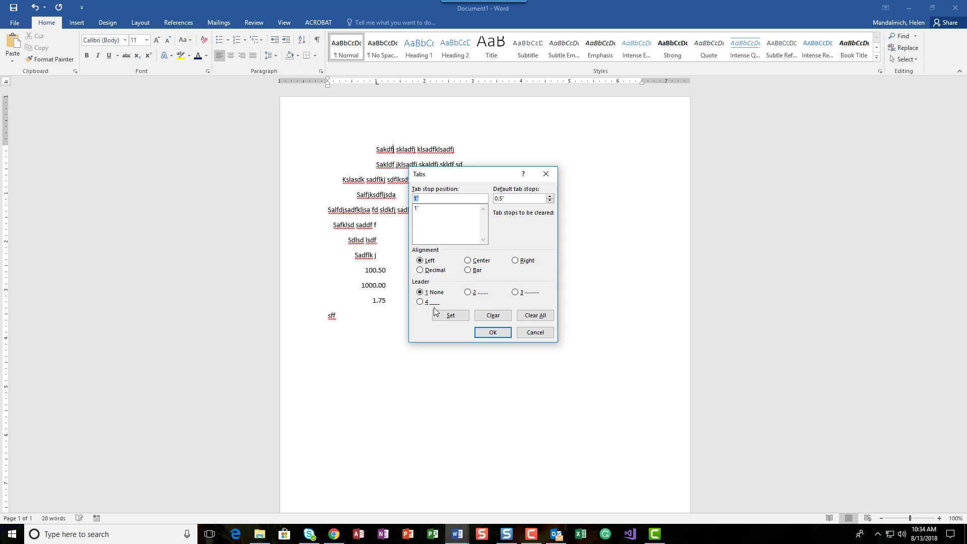
pyautogui.click(469, 294)
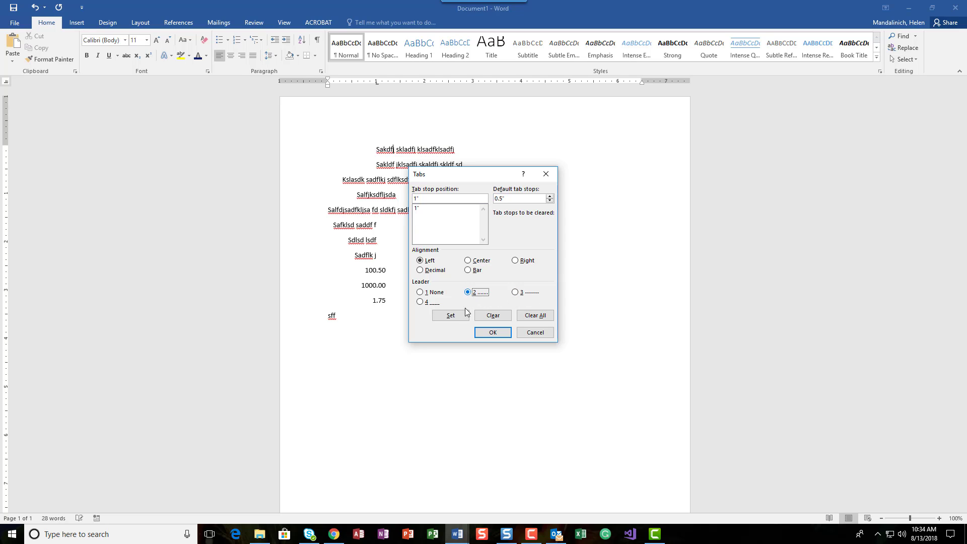
pyautogui.click(418, 209)
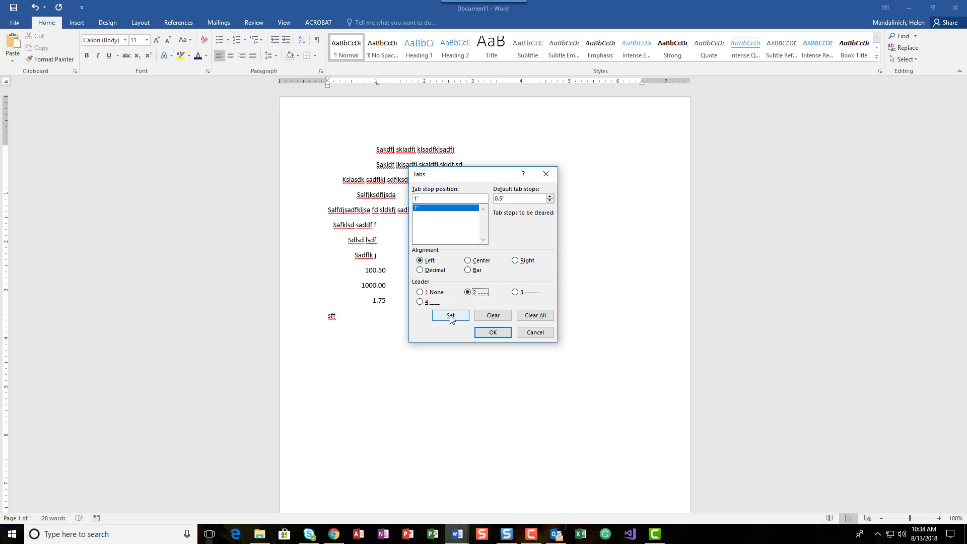
pyautogui.click(451, 316)
pyautogui.click(494, 332)
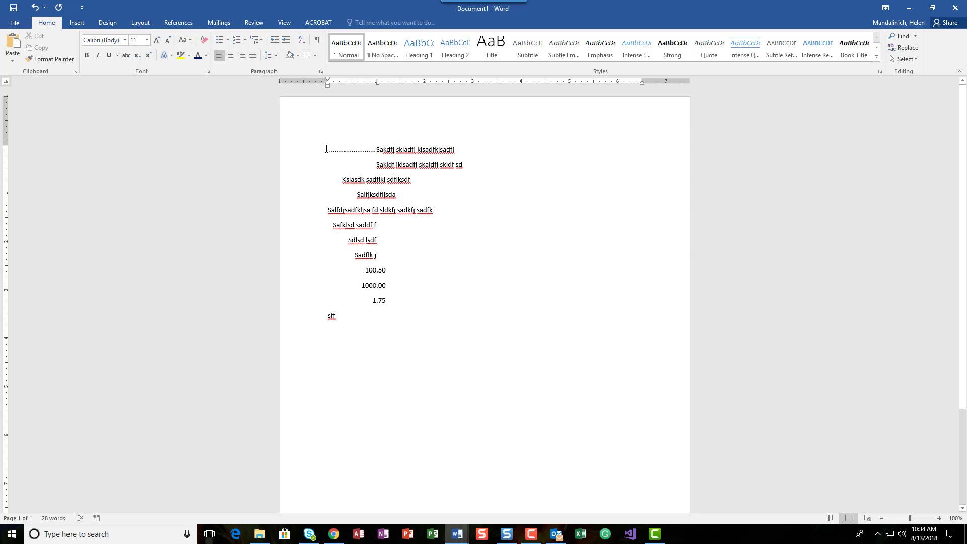
pyautogui.click(317, 39)
# Step: Type 'Chapter 1' two lines down and place a left tab stop at 4 inches
pyautogui.press('Return')
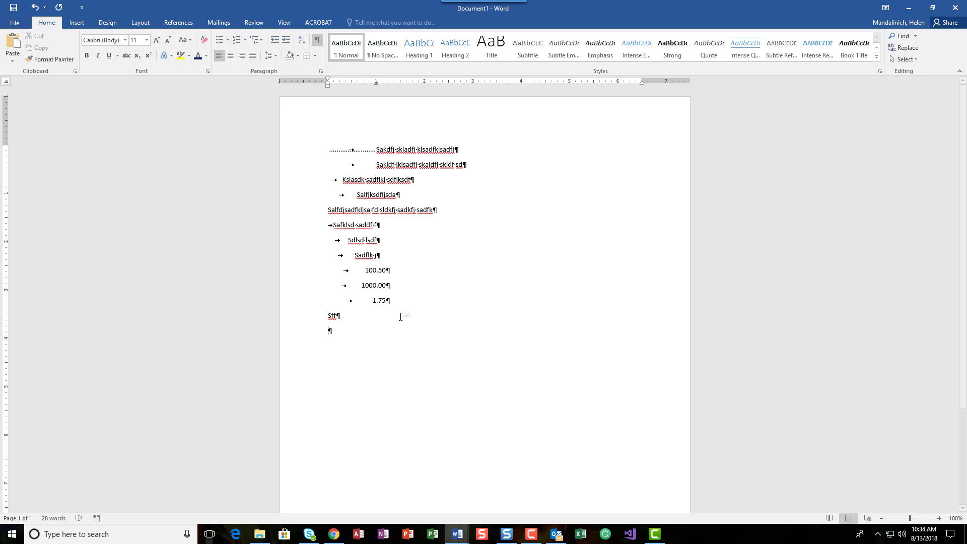
pyautogui.press('Return')
pyautogui.write('Chapter 1')
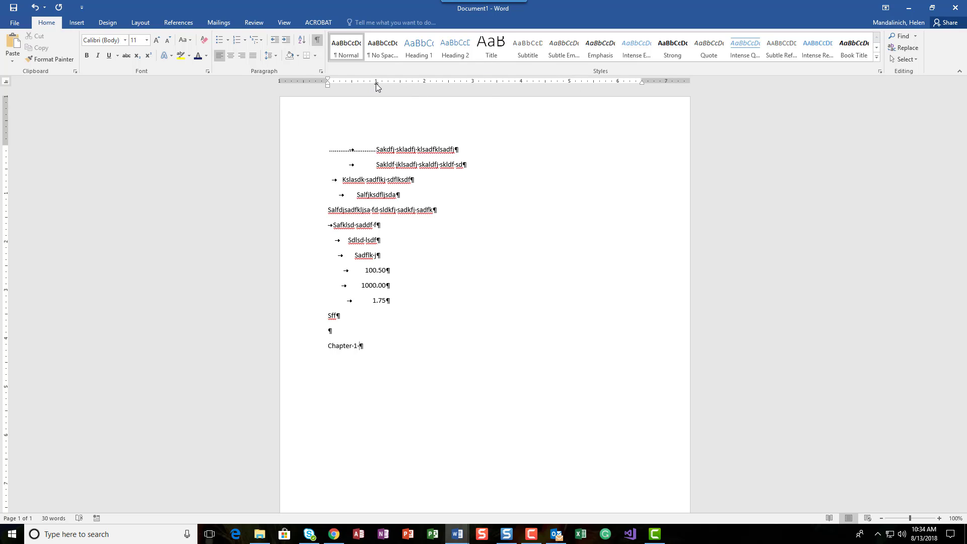
pyautogui.click(4, 82)
pyautogui.click(4, 84)
pyautogui.click(4, 84)
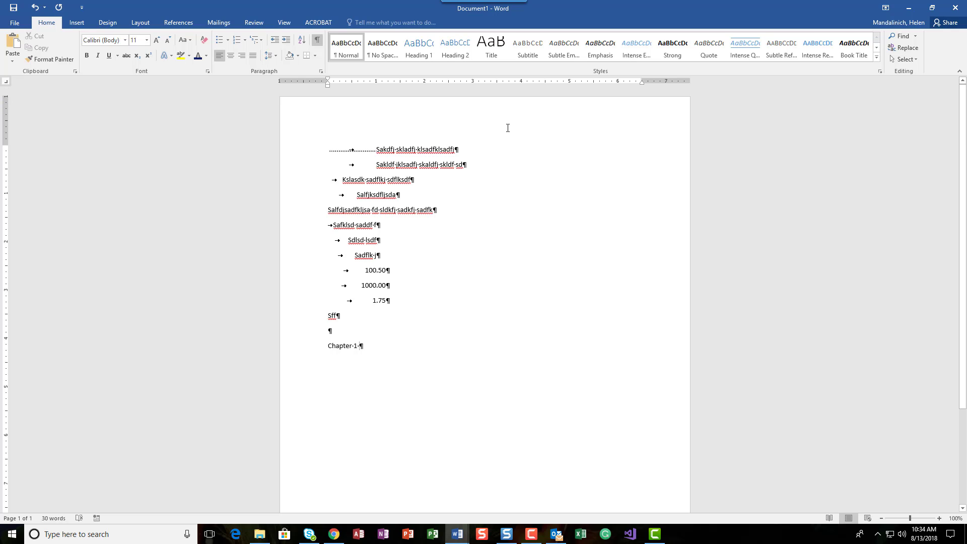
pyautogui.click(521, 82)
# Step: Make the 4-inch tab stop right-aligned with a dotted leader (Leader 2)
pyautogui.doubleClick(521, 83)
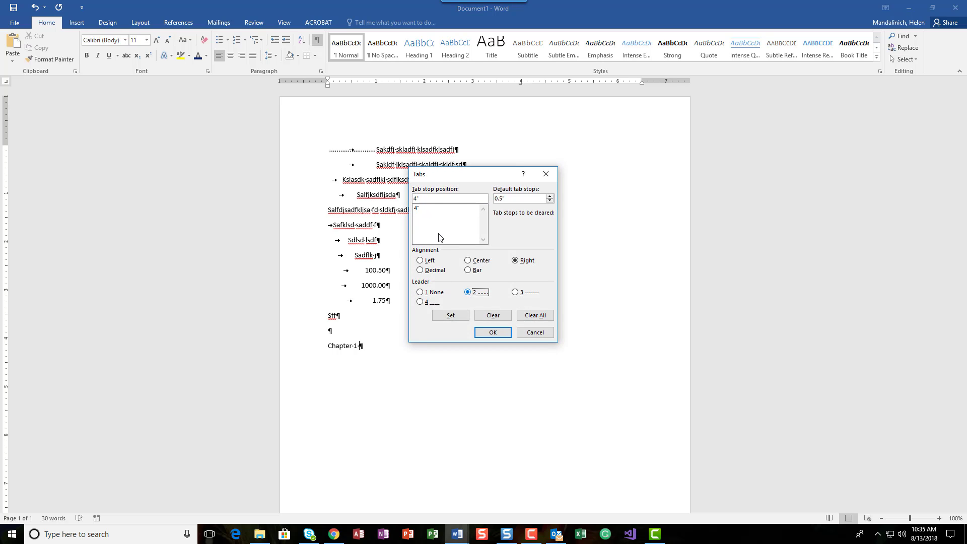
pyautogui.click(422, 209)
pyautogui.click(451, 315)
pyautogui.click(492, 332)
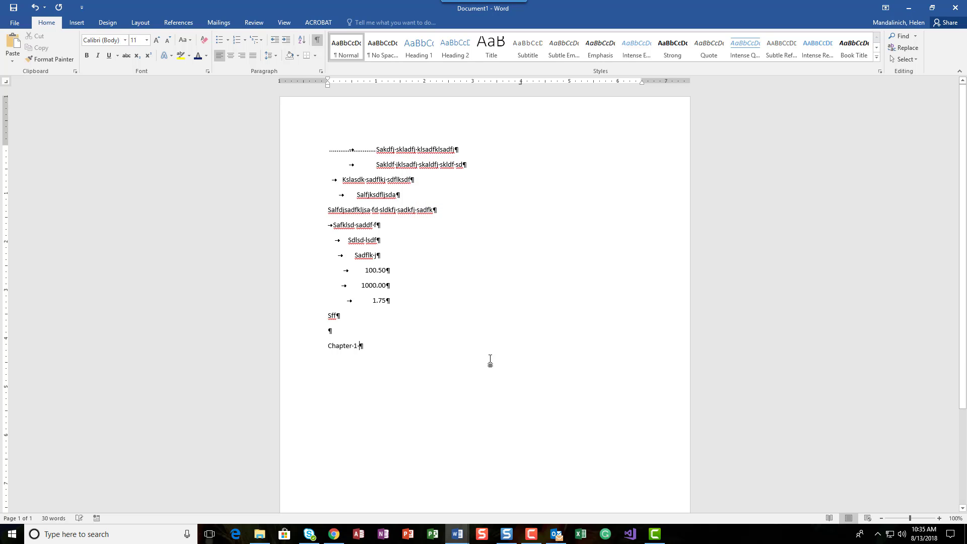
pyautogui.doubleClick(521, 83)
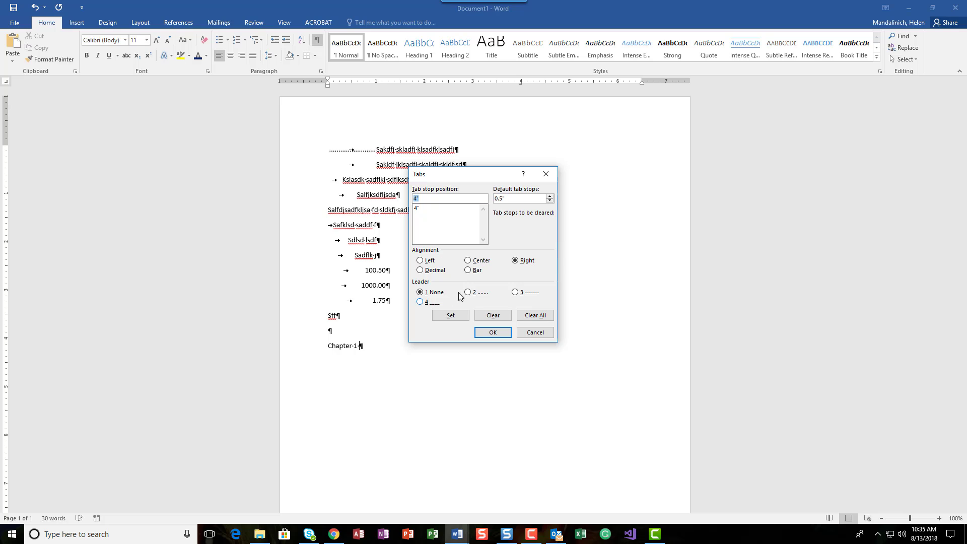
pyautogui.click(429, 208)
pyautogui.click(469, 293)
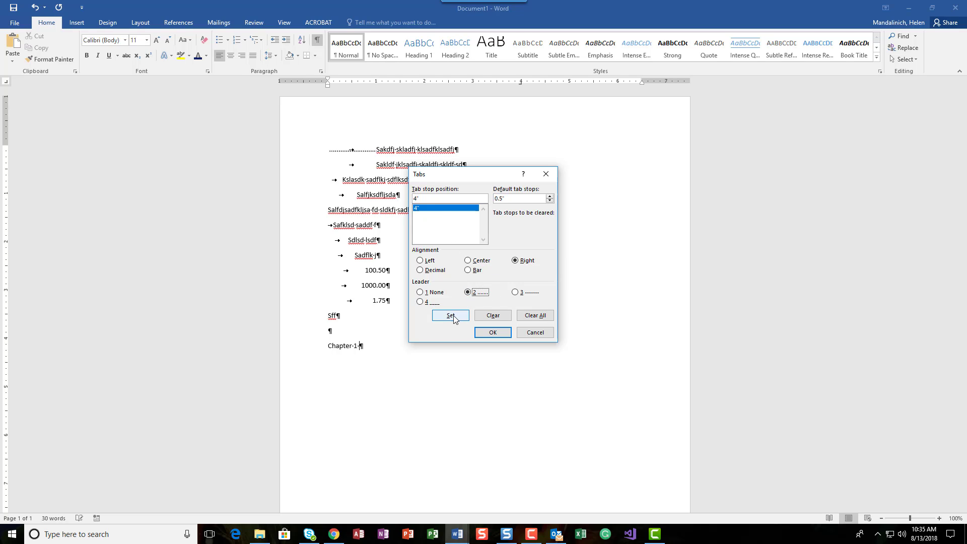
pyautogui.click(452, 317)
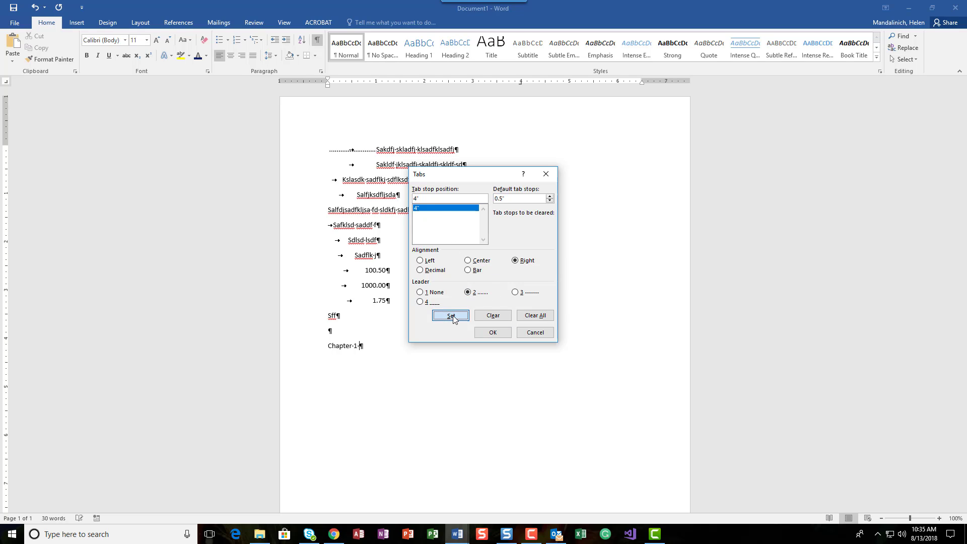
pyautogui.click(487, 334)
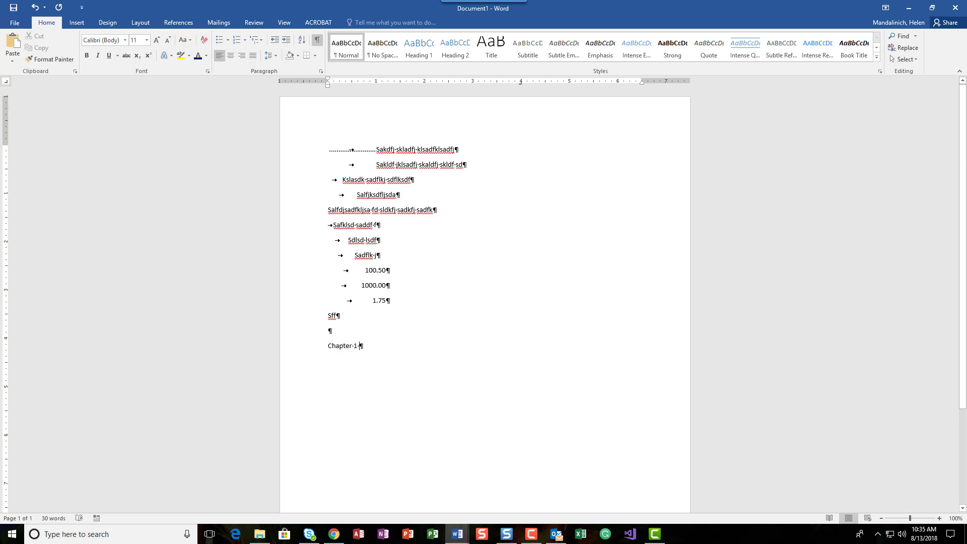
# Step: Add page 1 after Chapter 1, then a Chapter 2 line ending in page 100
pyautogui.press('Tab')
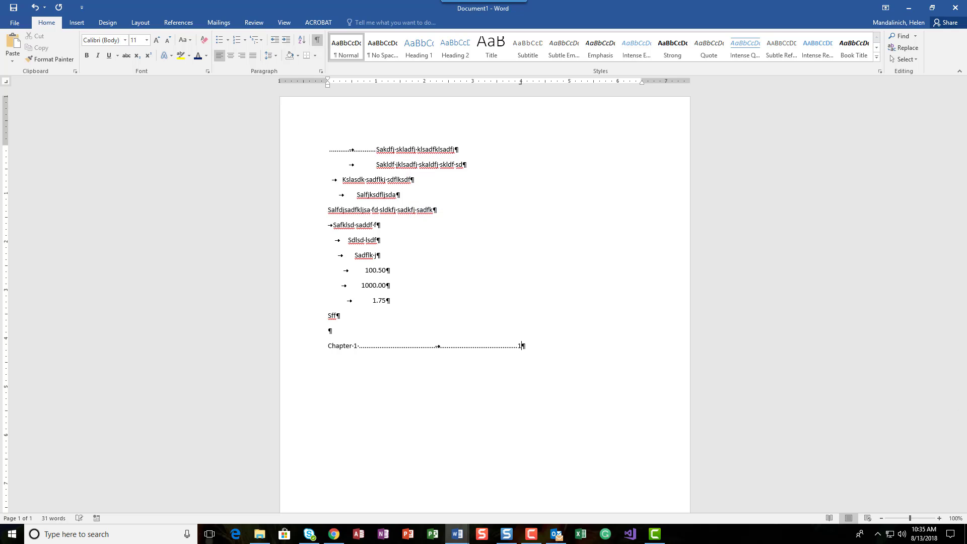
pyautogui.write('1')
pyautogui.press('Return')
pyautogui.write('Chapter 2')
pyautogui.press('Tab')
pyautogui.write('100')
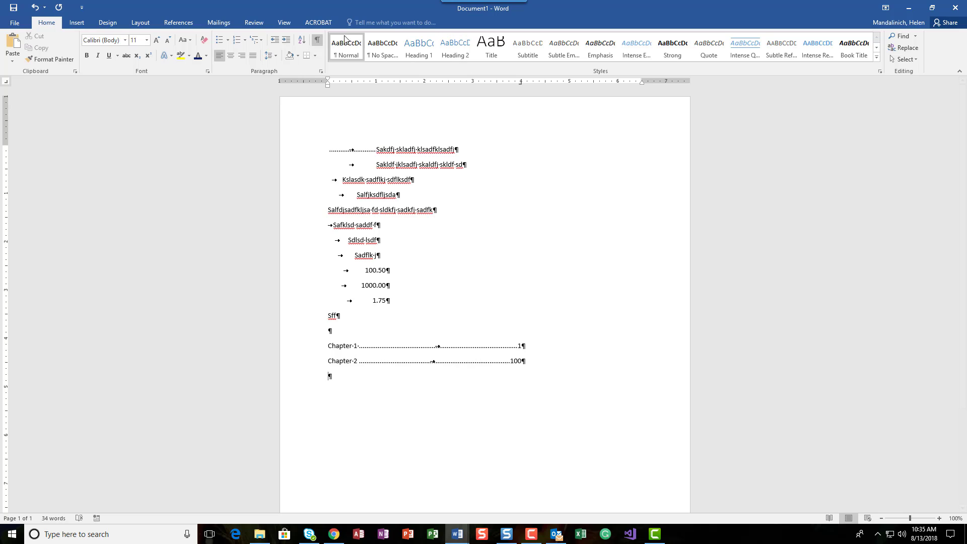
# Step: Hide formatting marks and close Document1 without saving
pyautogui.click(317, 39)
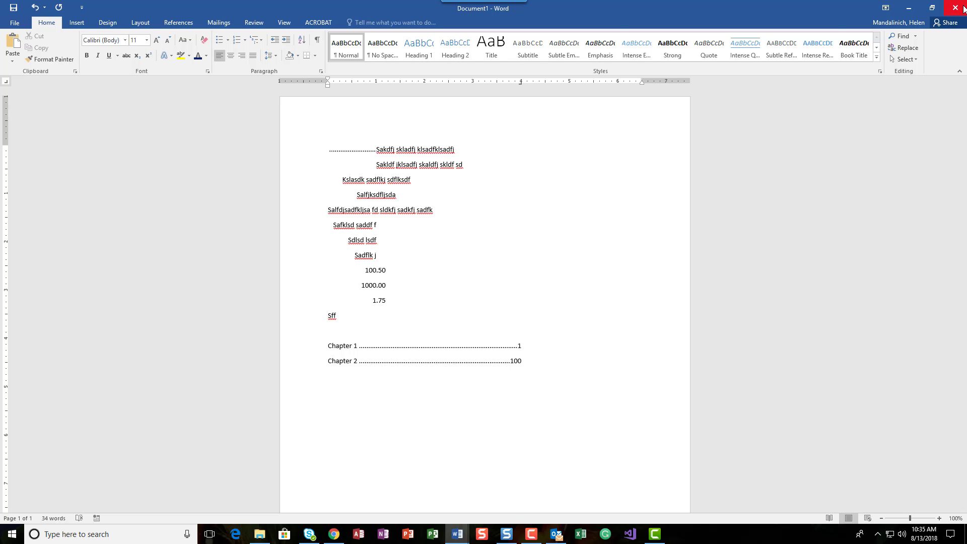
pyautogui.click(15, 23)
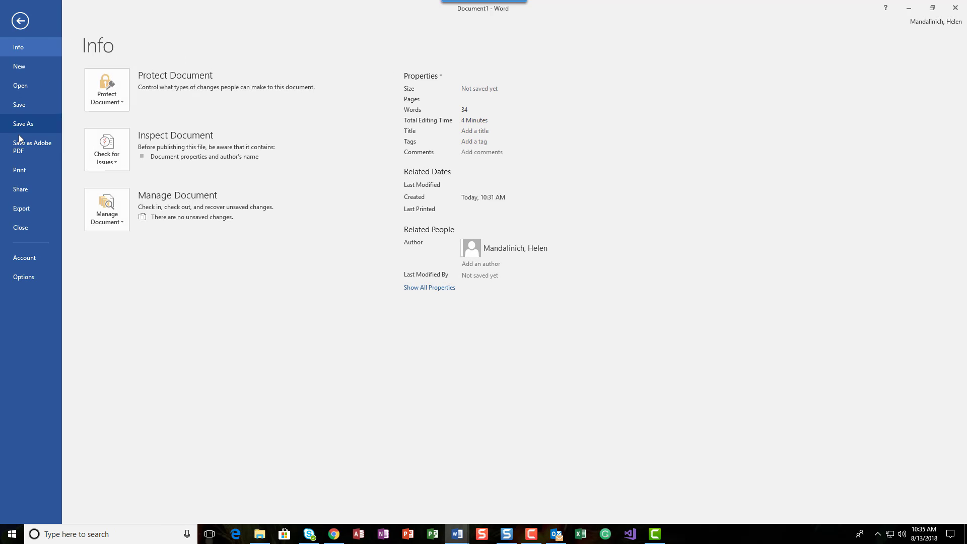
pyautogui.click(17, 231)
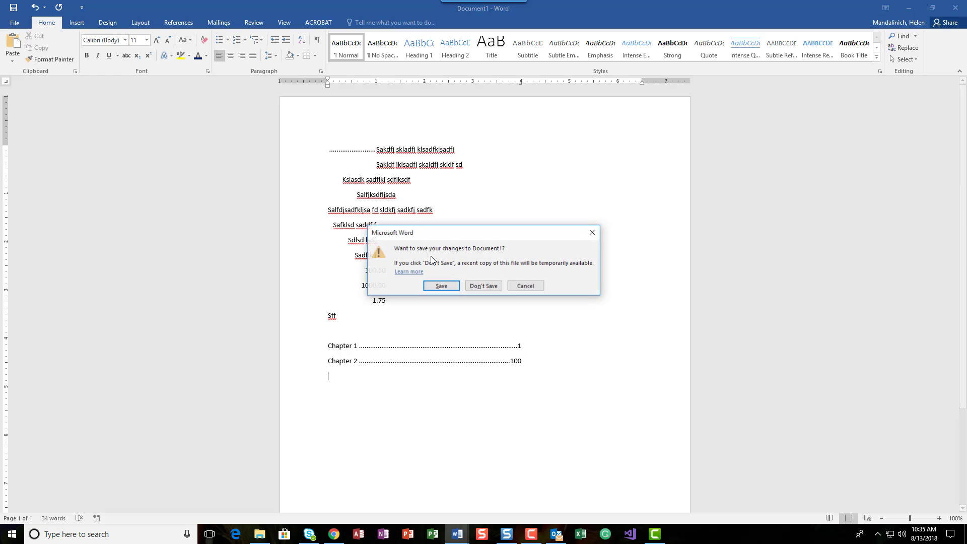
pyautogui.click(484, 285)
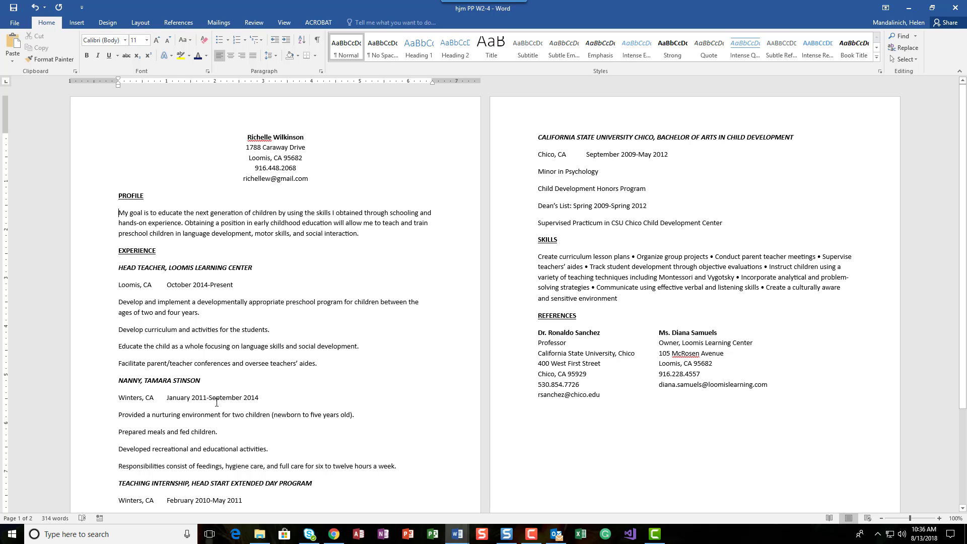
# Step: Select the Loomis, CA / October 2014-Present line and launch its Paragraph dialog
pyautogui.click(101, 286)
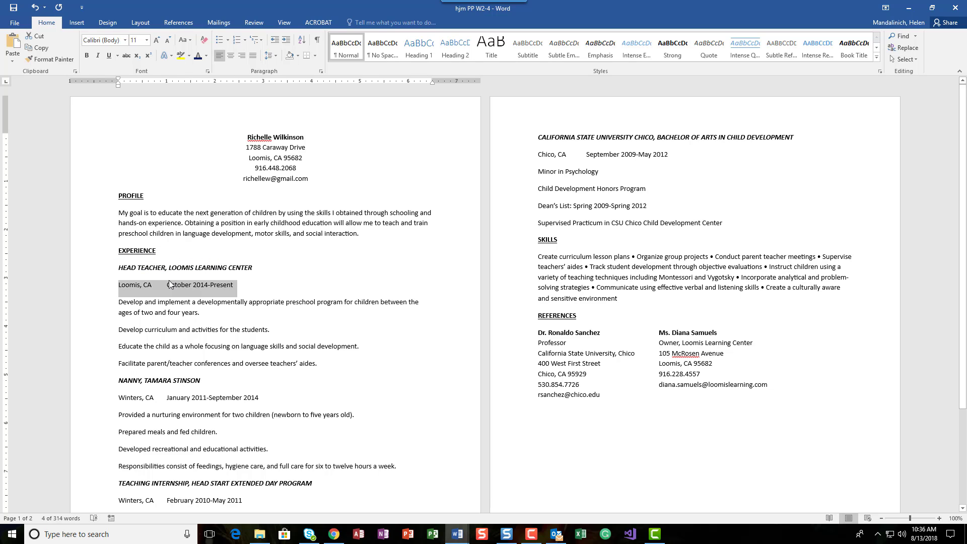
pyautogui.click(233, 330)
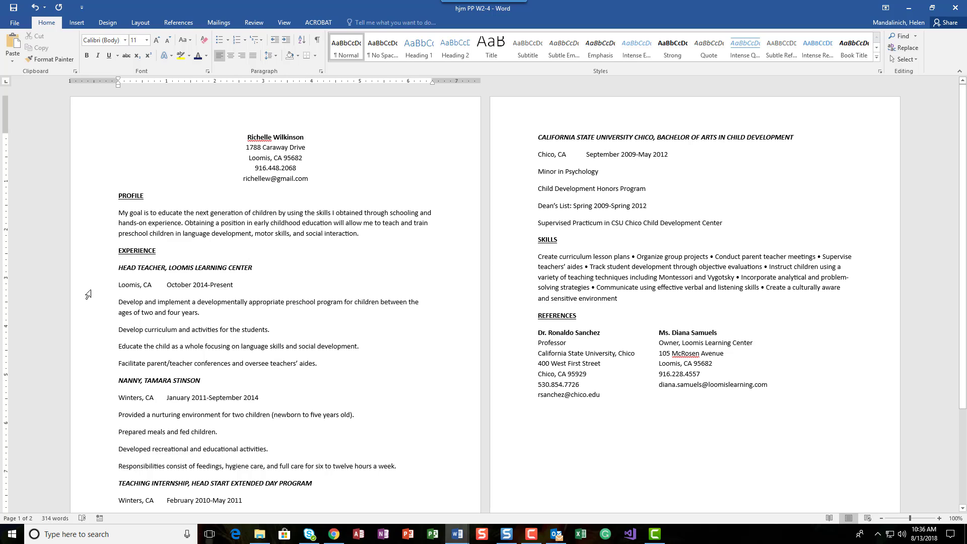
pyautogui.click(91, 291)
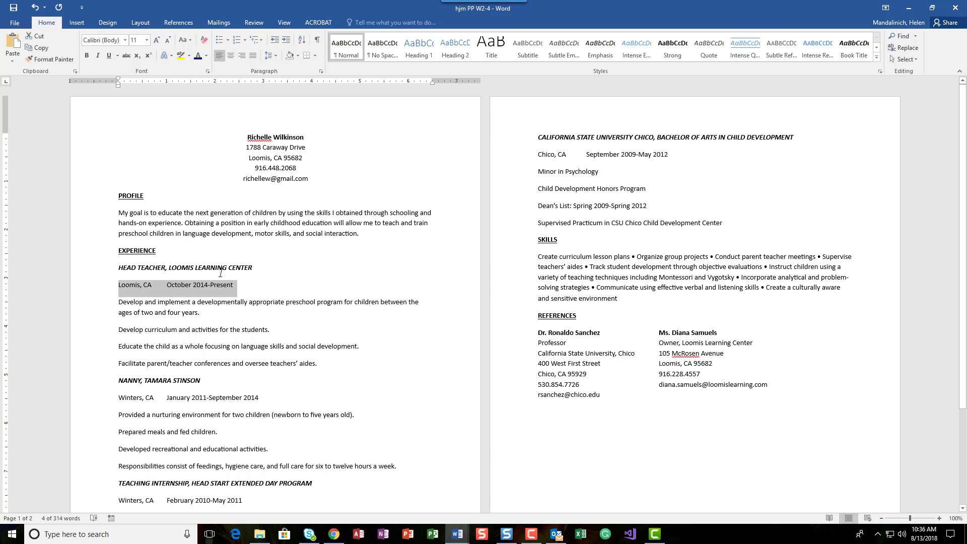
pyautogui.click(321, 71)
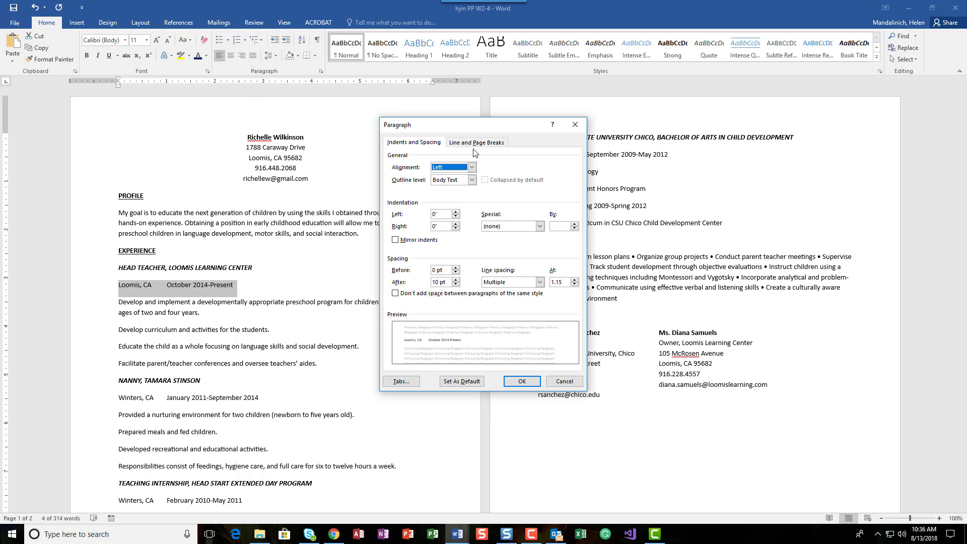
# Step: Add a right-aligned 6.5" tab stop with leader style 3, then verify it with formatting marks
pyautogui.click(397, 383)
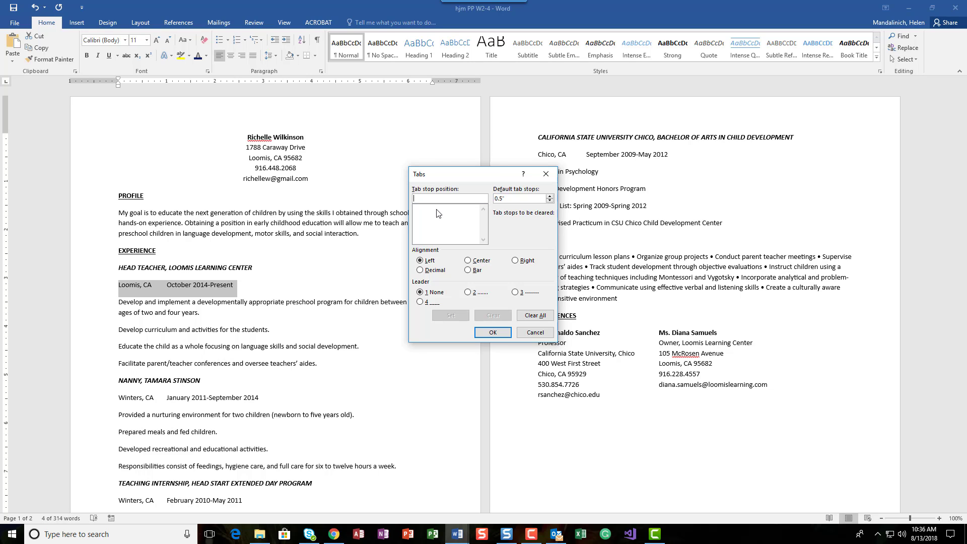
pyautogui.write('6.5')
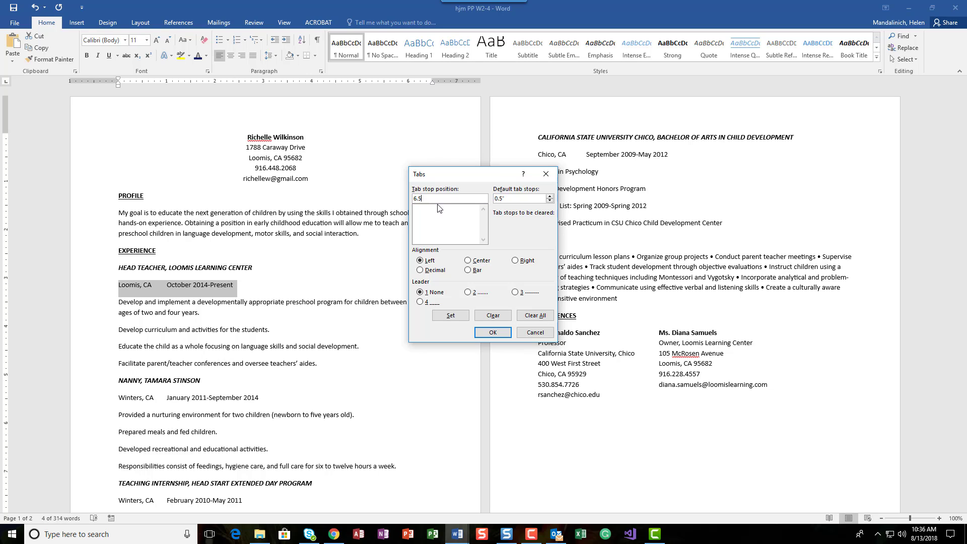
pyautogui.click(515, 261)
pyautogui.click(516, 292)
pyautogui.click(451, 316)
pyautogui.click(493, 333)
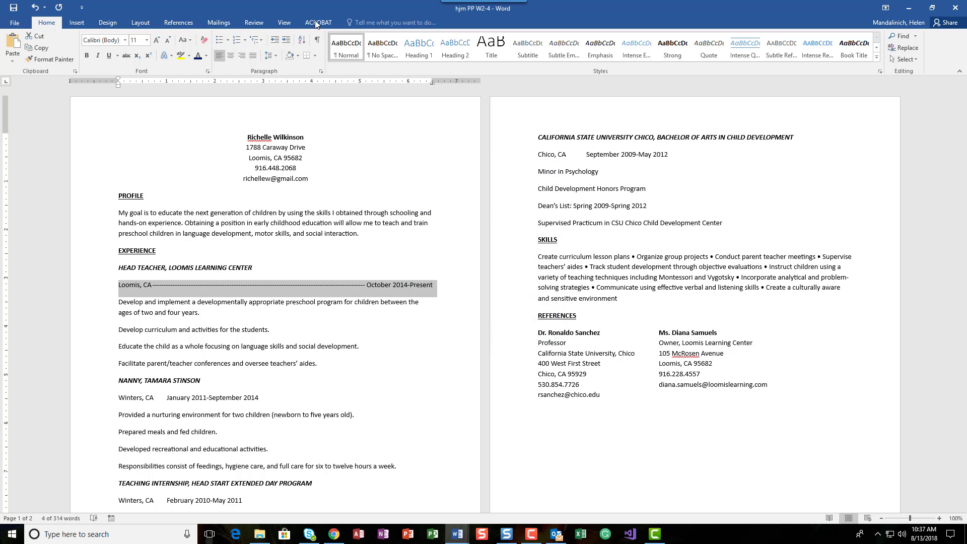
pyautogui.click(317, 39)
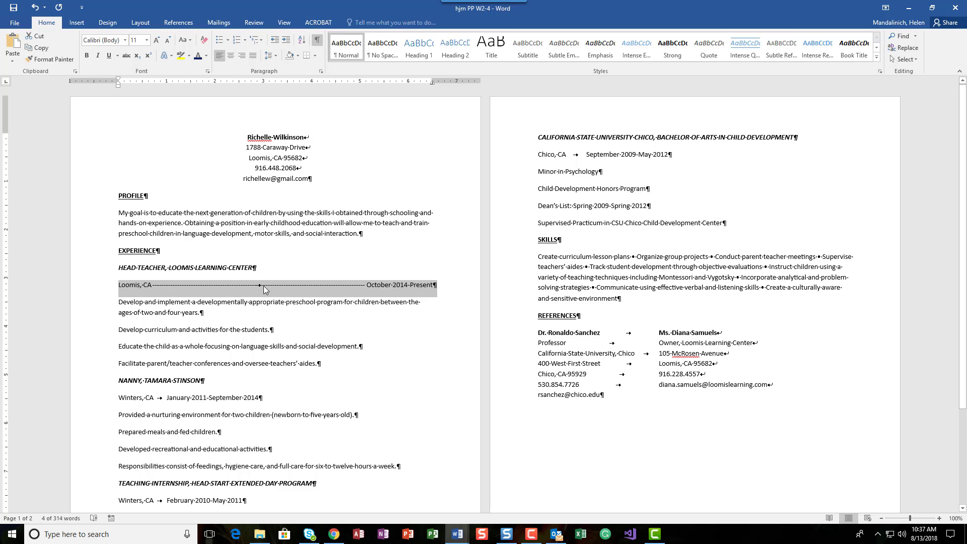
pyautogui.click(317, 41)
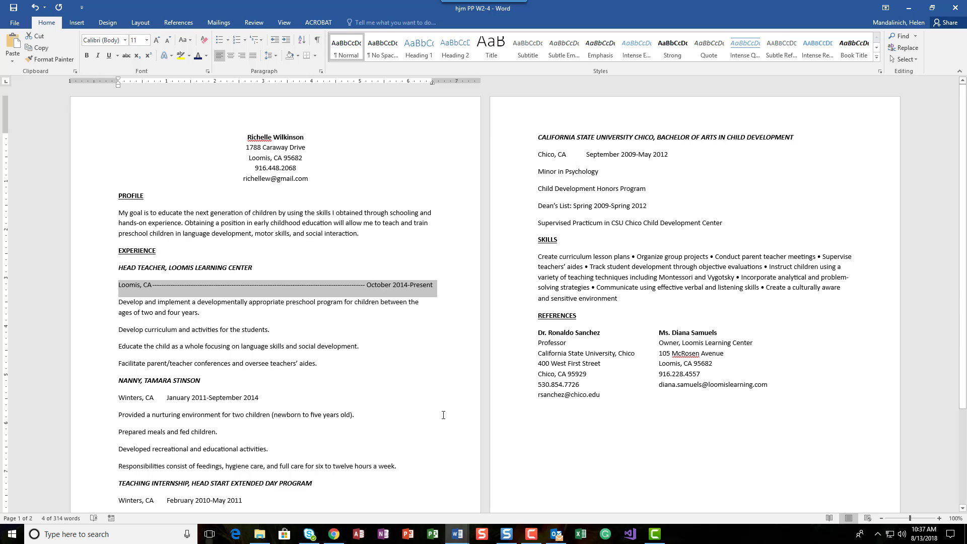